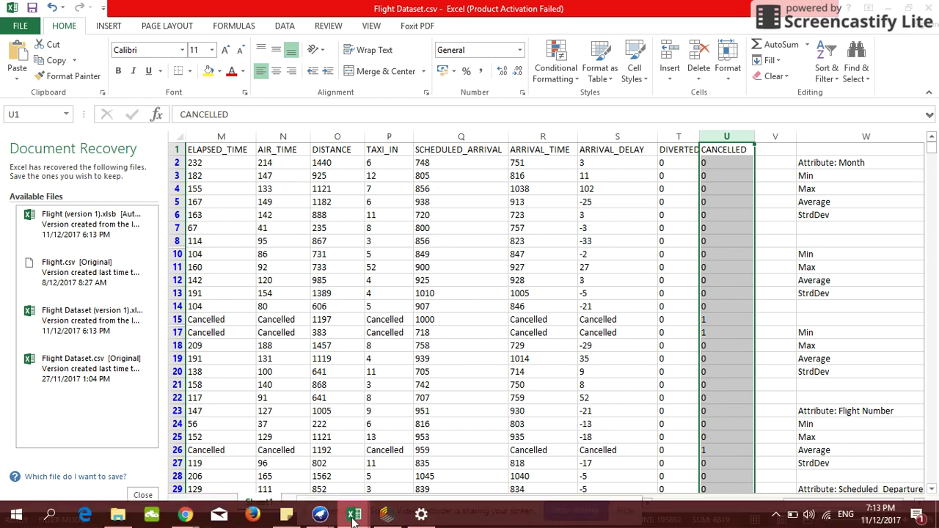
Bring the Flight.csv workbook forward in Excel to view its DEPDELAY15 column of 0/1 delay flags.
mouse_move(354, 514)
left_click(351, 462)
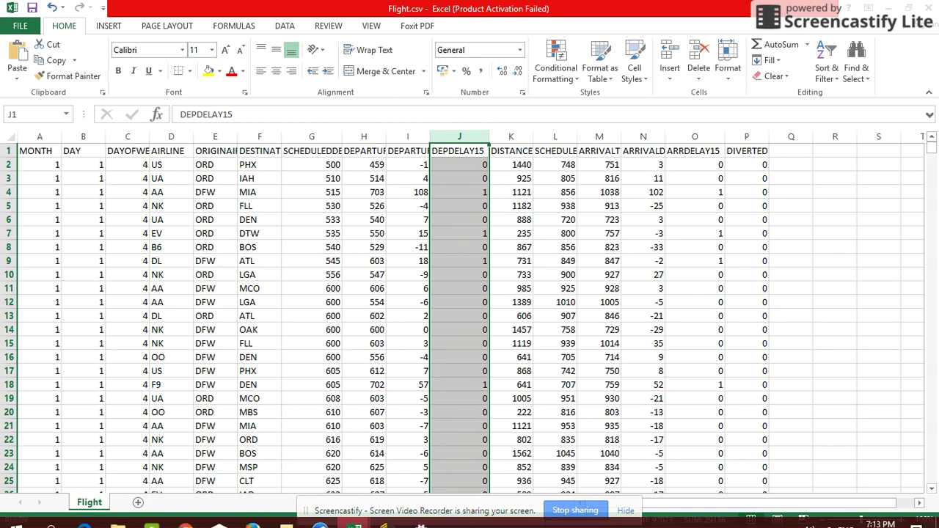
Load Flight.csv from USB Drive (E:) into Weka and apply NumericToNominal to its attributes.
mouse_move(320, 513)
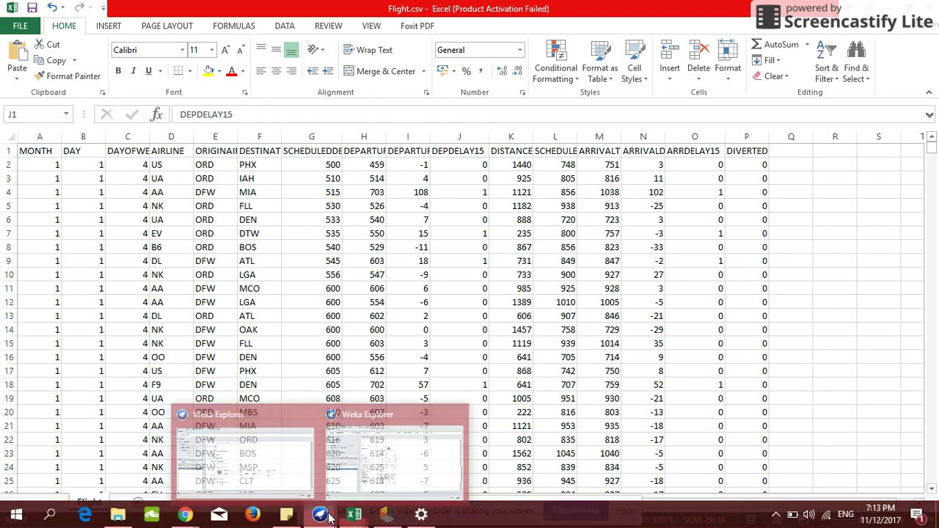
left_click(369, 462)
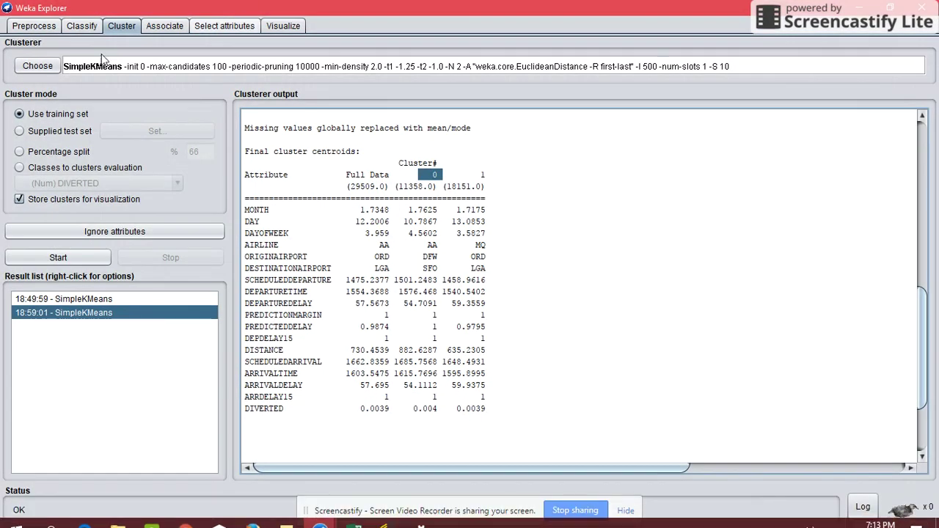
left_click(43, 28)
left_click(64, 51)
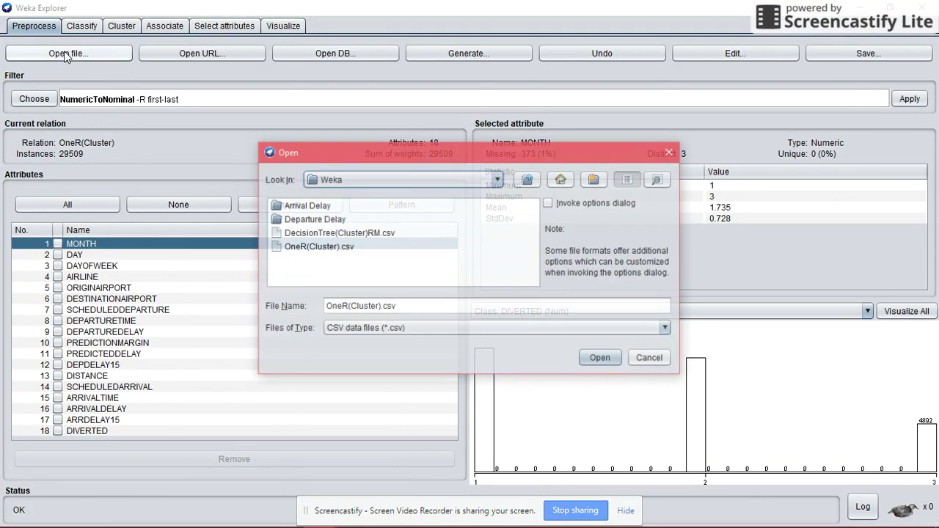
left_click(499, 184)
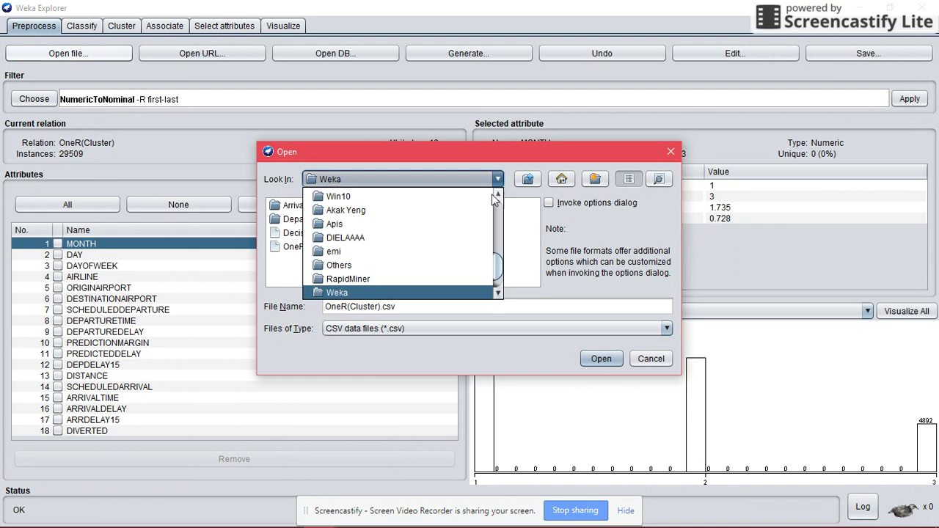
scroll(498, 246, "up", 3)
scroll(499, 242, "up", 1)
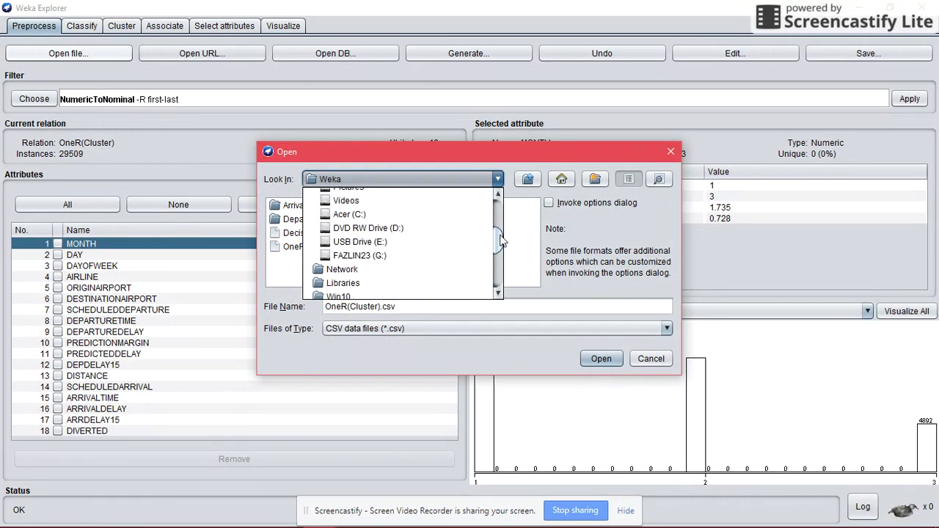
left_click(447, 242)
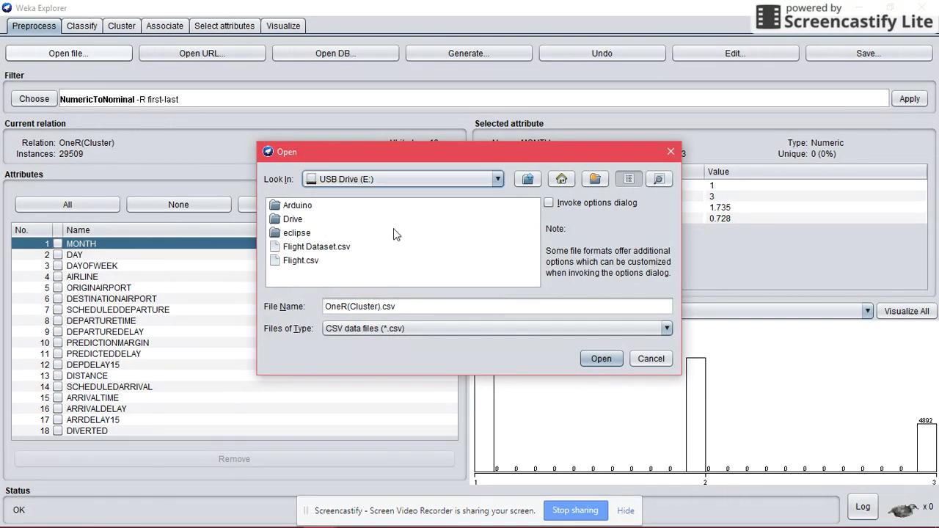
left_click(311, 261)
left_click(602, 358)
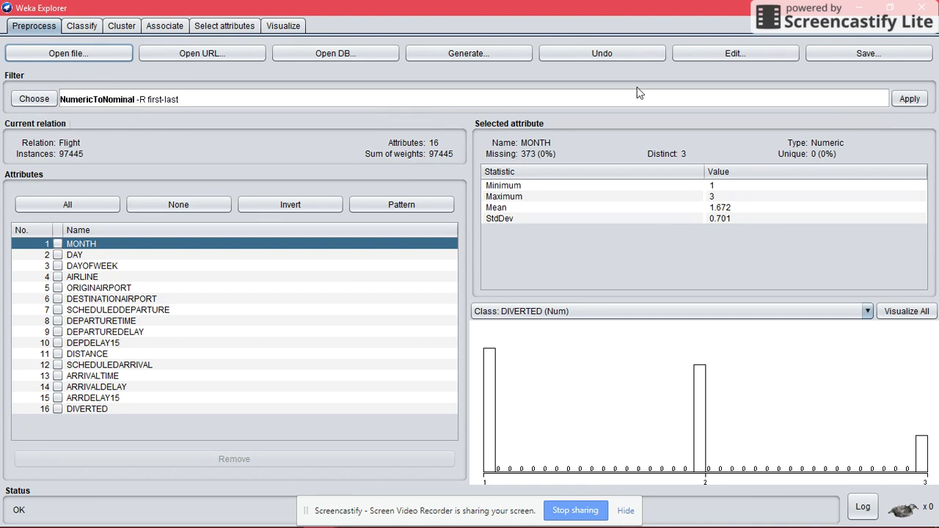
left_click(899, 101)
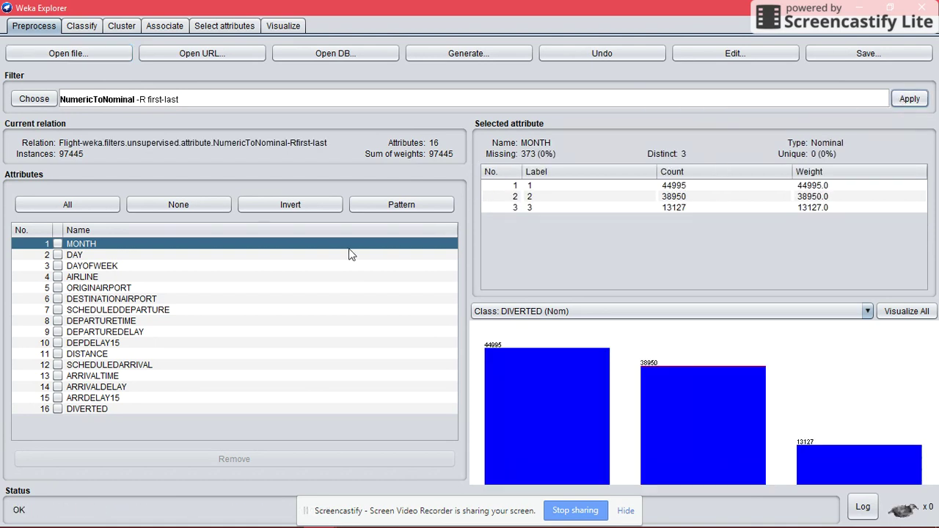
left_click(95, 27)
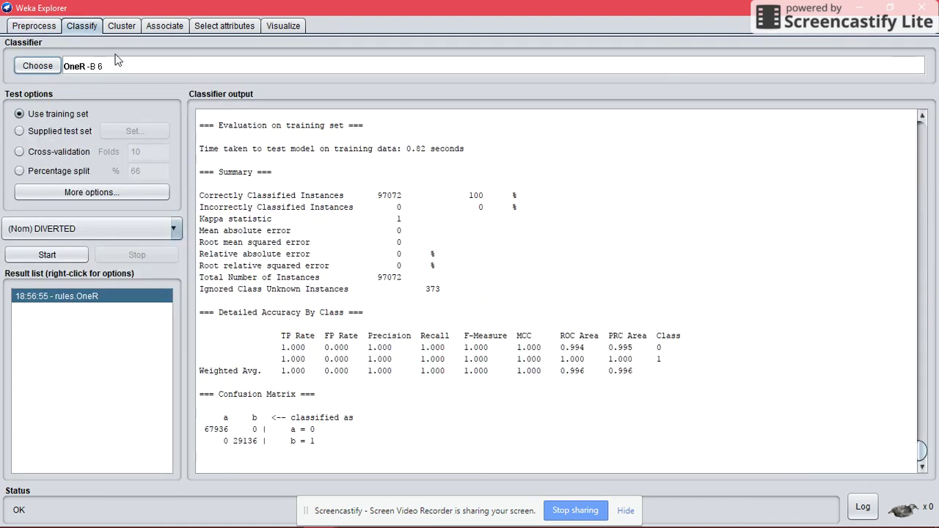
Run OneR with (Nom) DEPDELAY15 as the class, classifying all 97072 instances correctly.
left_click(38, 66)
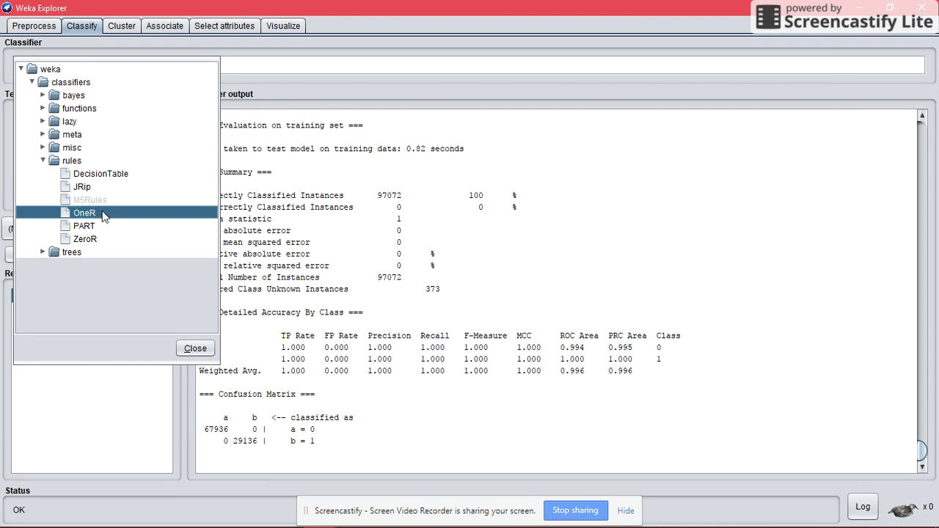
left_click(195, 349)
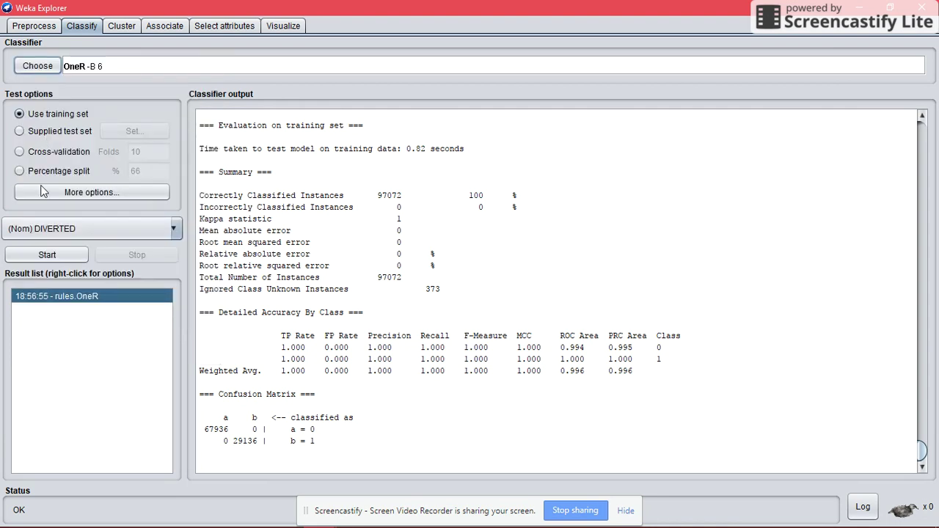
left_click(152, 229)
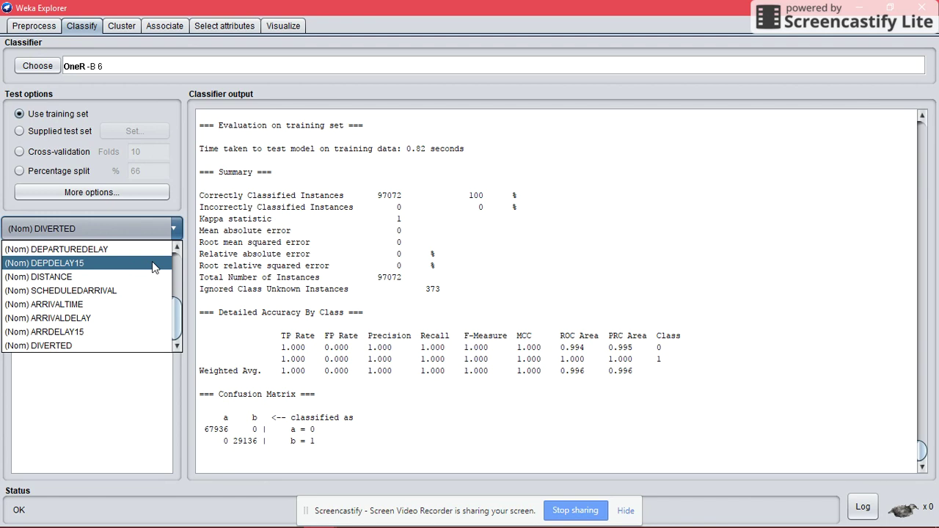
left_click(152, 263)
left_click(47, 255)
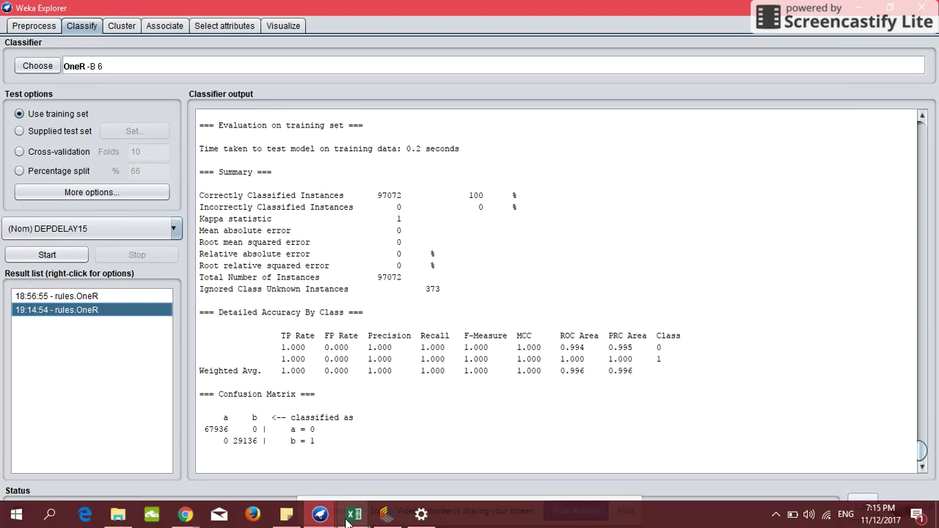
mouse_move(354, 515)
left_click(495, 439)
Select the PREDICTIONMARGIN and PREDICTEDDELAY columns of OneR(Cluster).csv to confirm each sums to 29136.
key("ctrl+space")
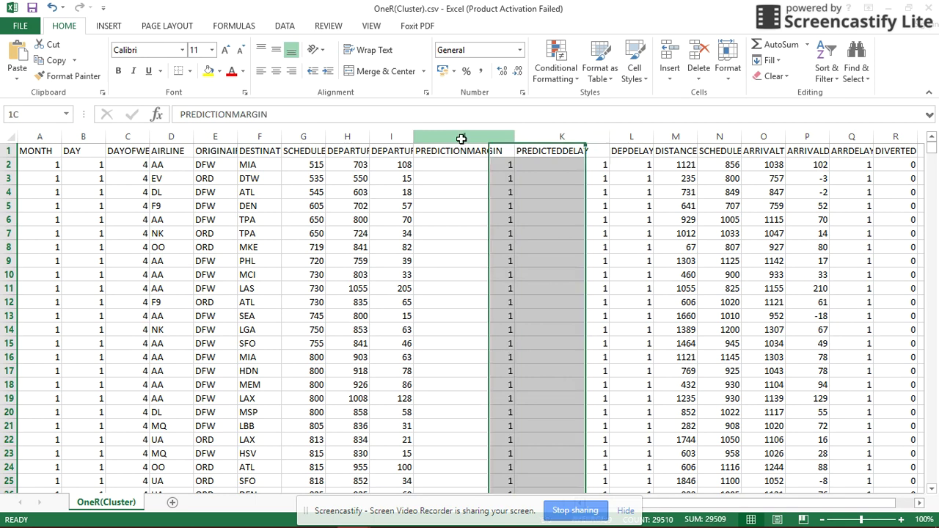
left_click(462, 136)
left_click(588, 136)
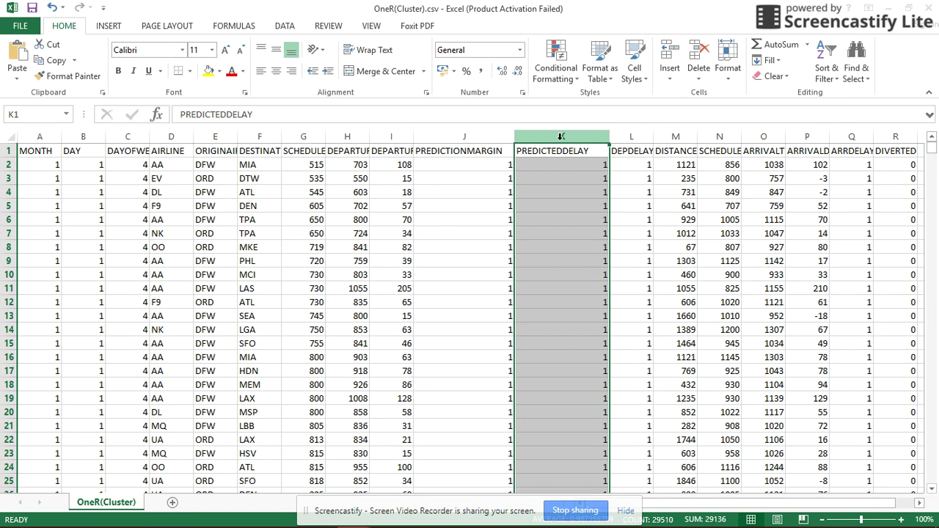
left_click(453, 249)
Load OneR(Cluster).csv from Desktop\Weka into Weka, giving 29509 instances with 18 attributes.
left_click(320, 513)
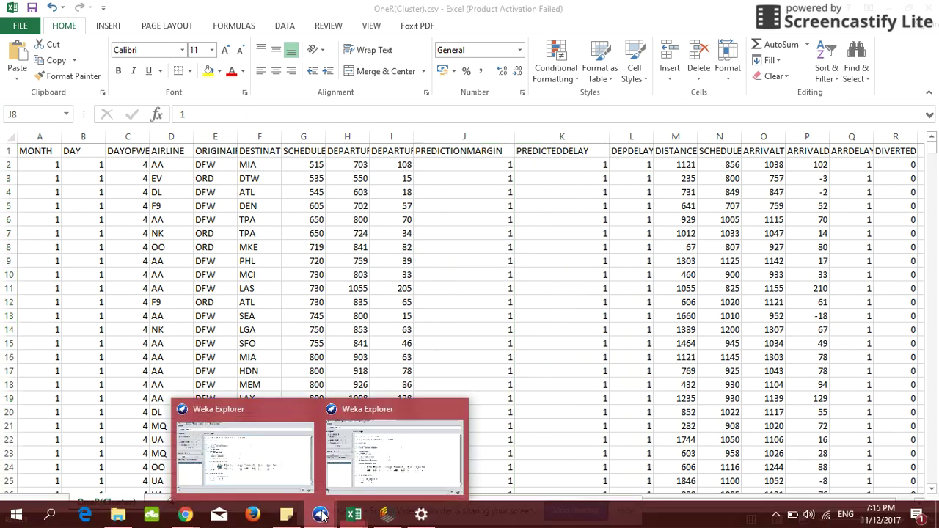
left_click(345, 454)
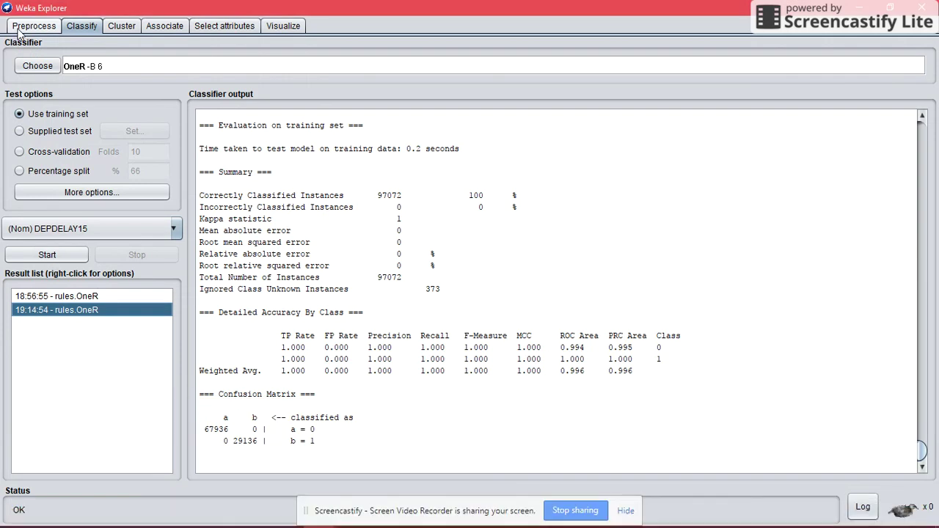
left_click(34, 26)
left_click(56, 55)
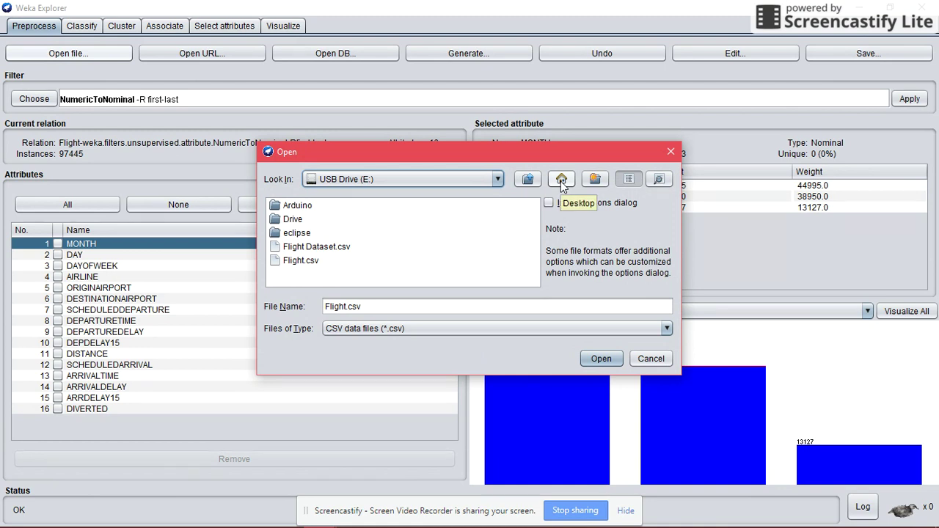
left_click(561, 181)
double_click(417, 207)
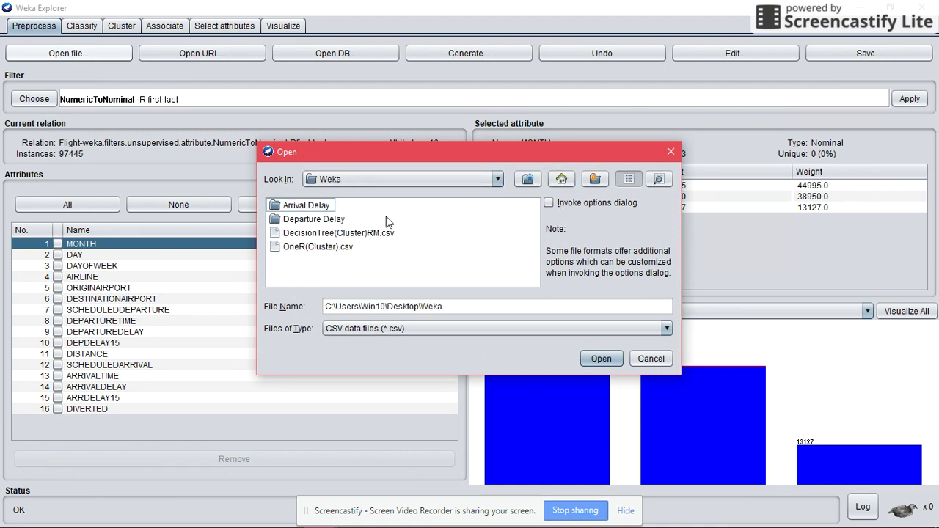
left_click(317, 248)
left_click(602, 359)
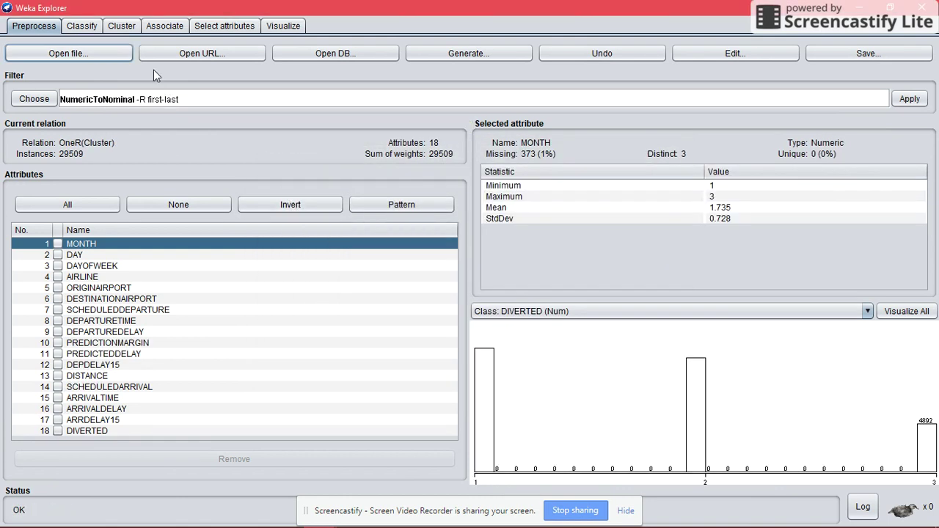
left_click(120, 29)
left_click(46, 70)
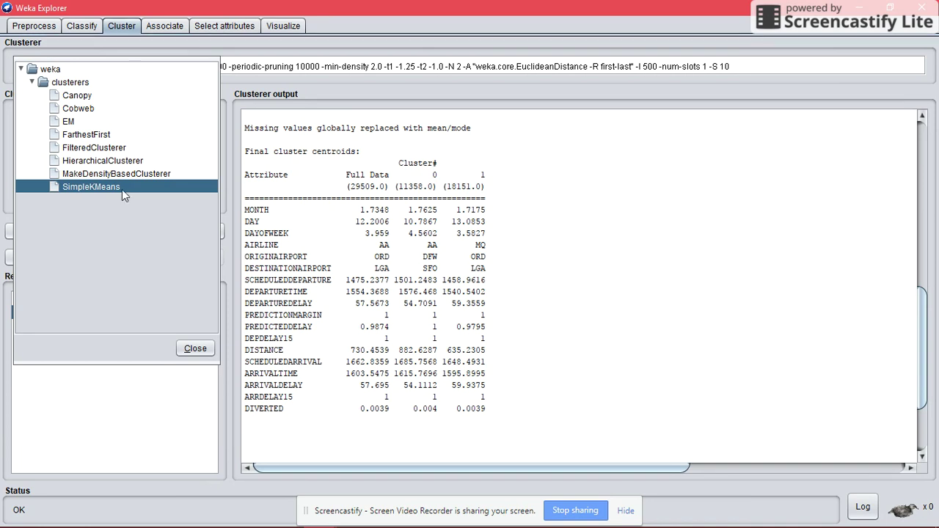
Run SimpleKMeans, splitting the flights into clusters of 11358 (38%) and 18151 (62%).
left_click(193, 349)
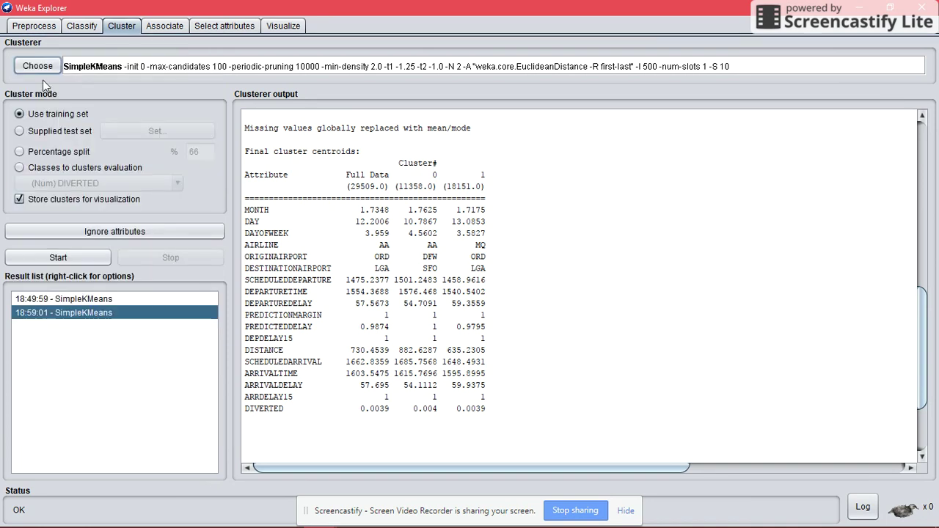
left_click(68, 258)
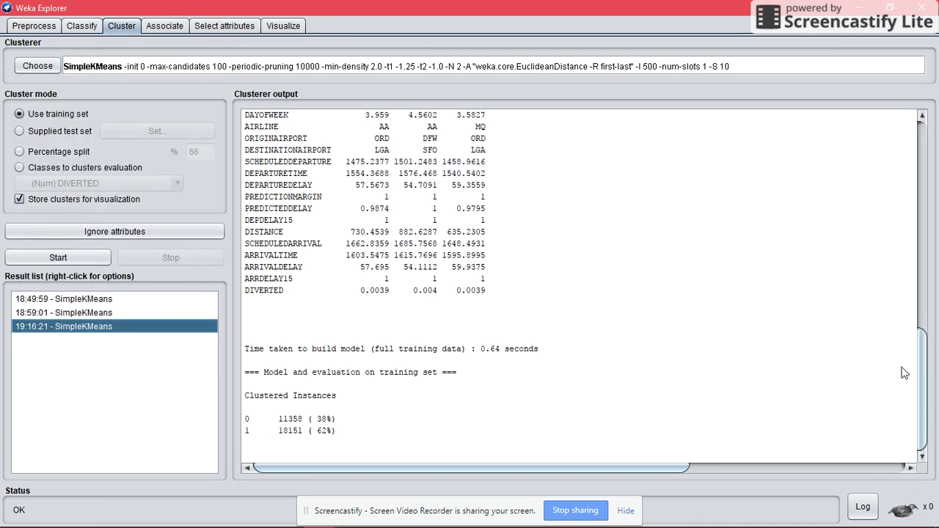
left_click_drag(923, 380, 923, 329)
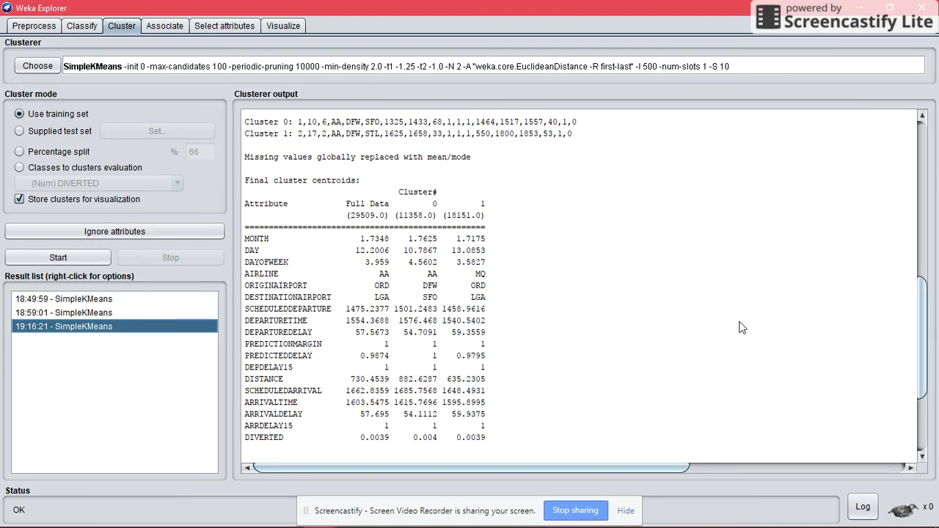